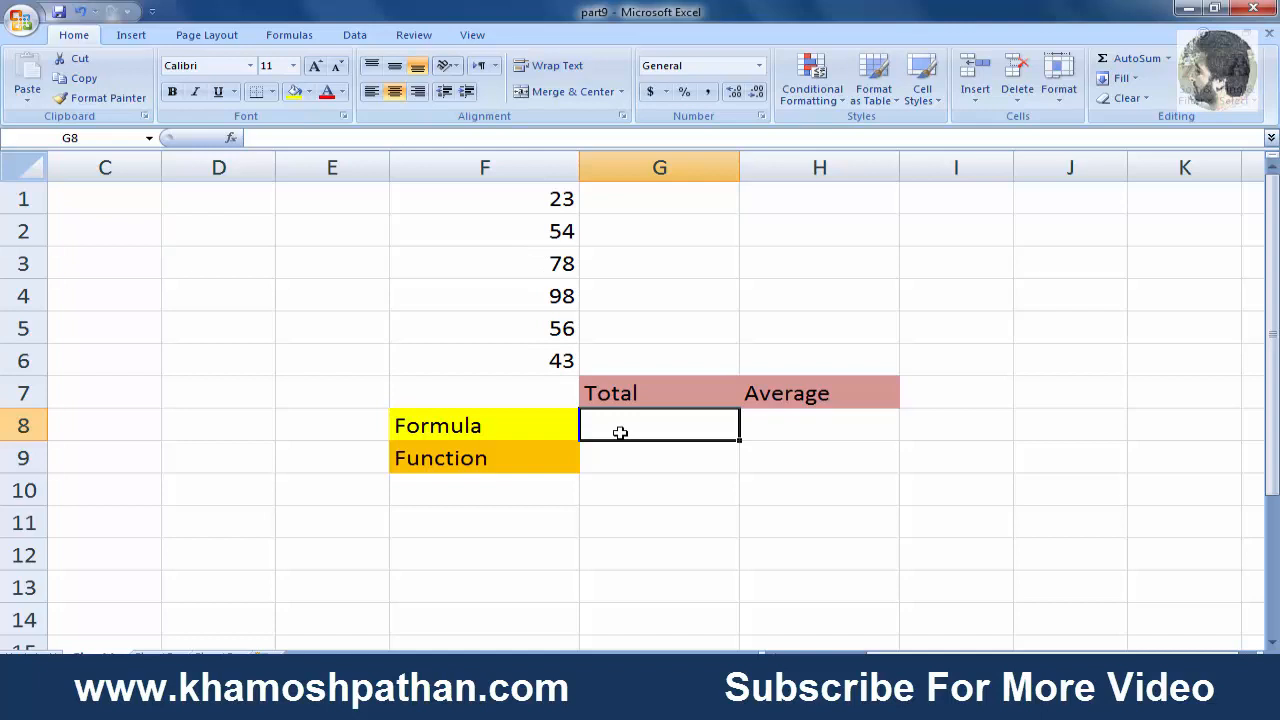
Step: Enter the formula =(F1+F2+F3+F4+F5+F6) in cell G8 to total the six numbers by direct cell addition
text(=)
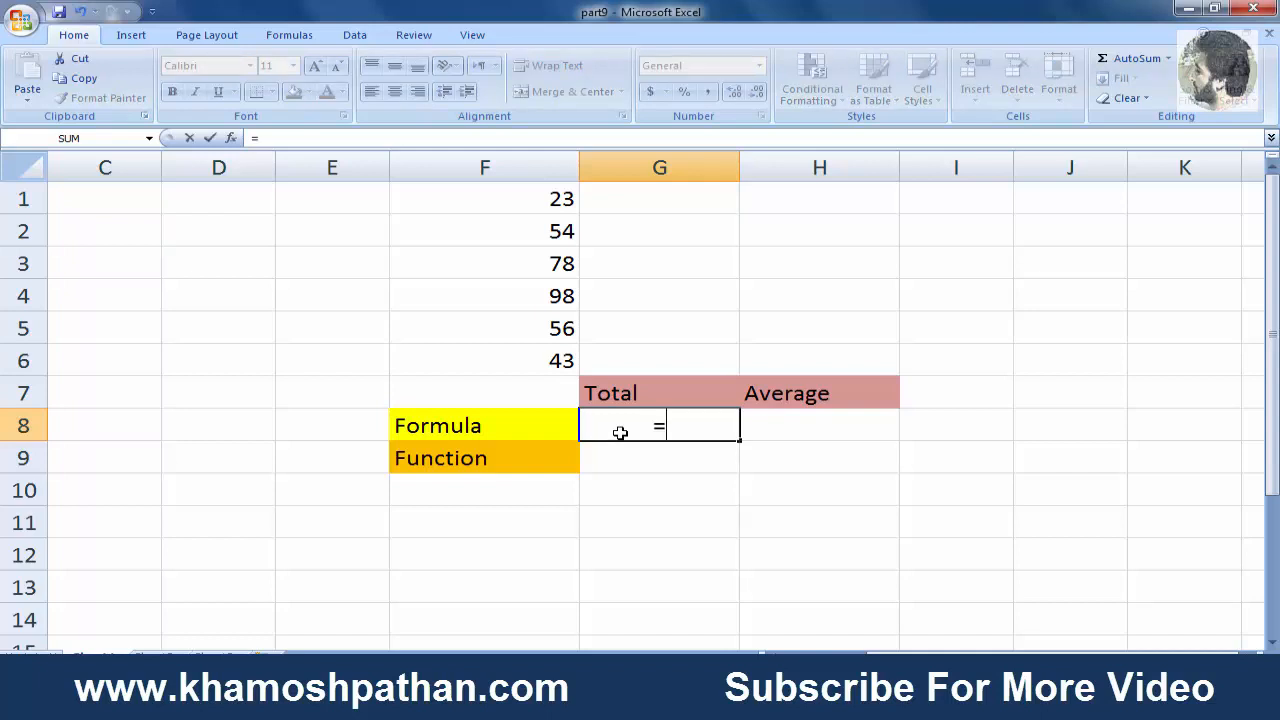
text(()
click(561, 199)
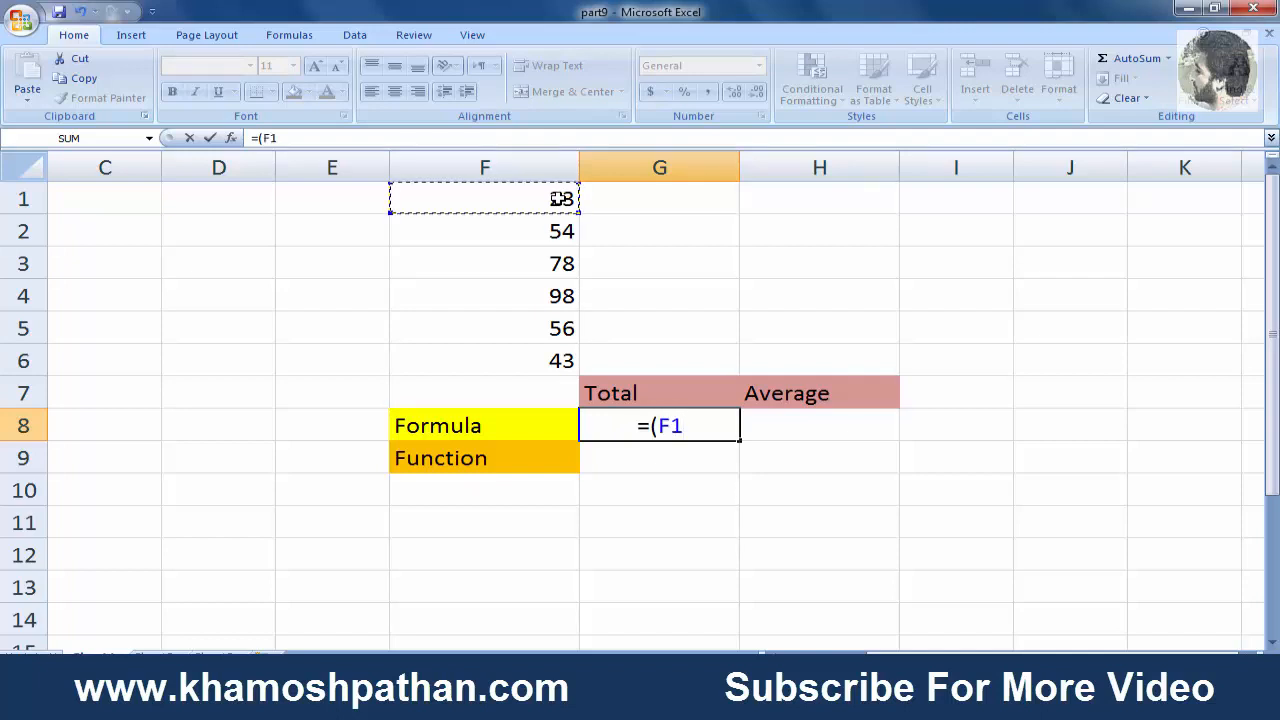
text(+)
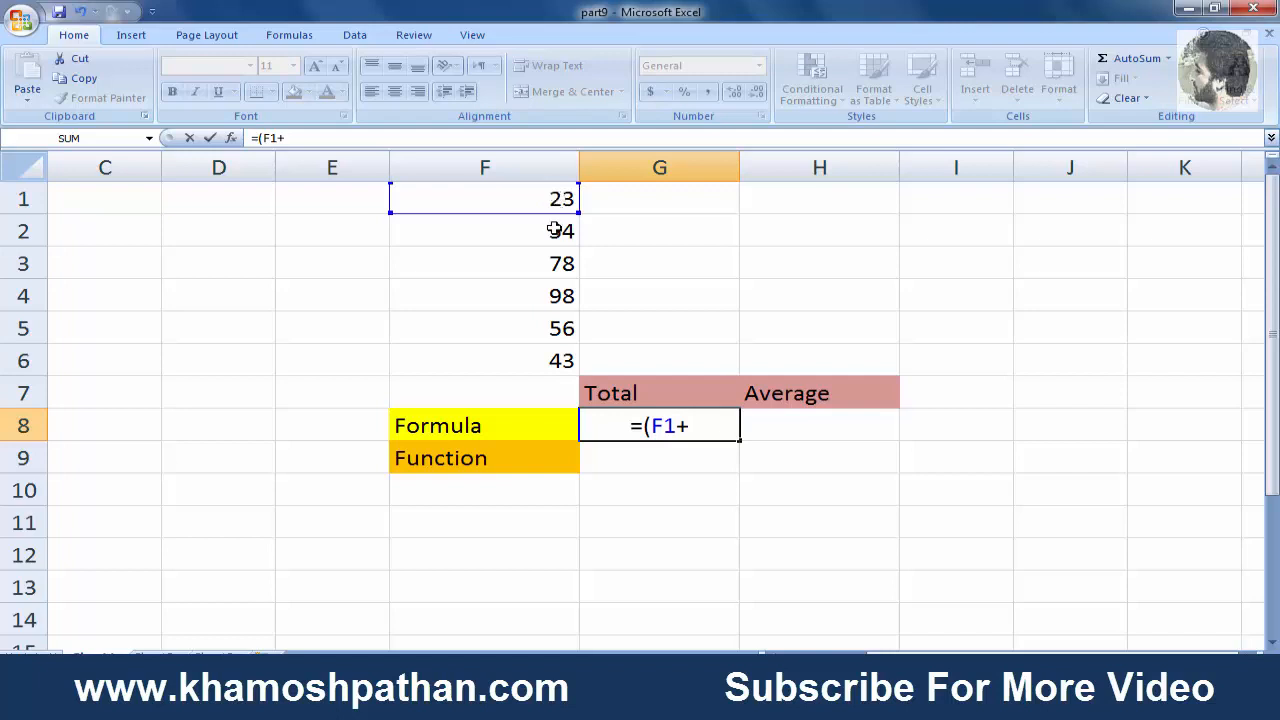
click(554, 231)
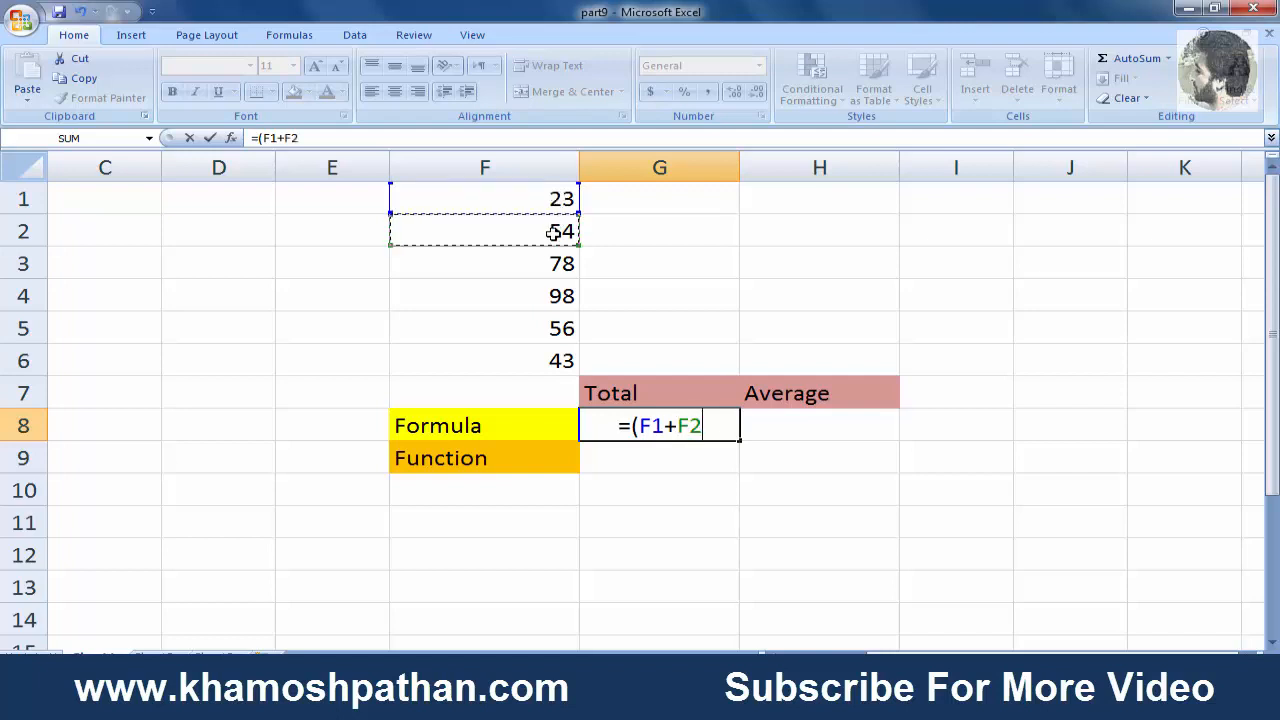
text(+)
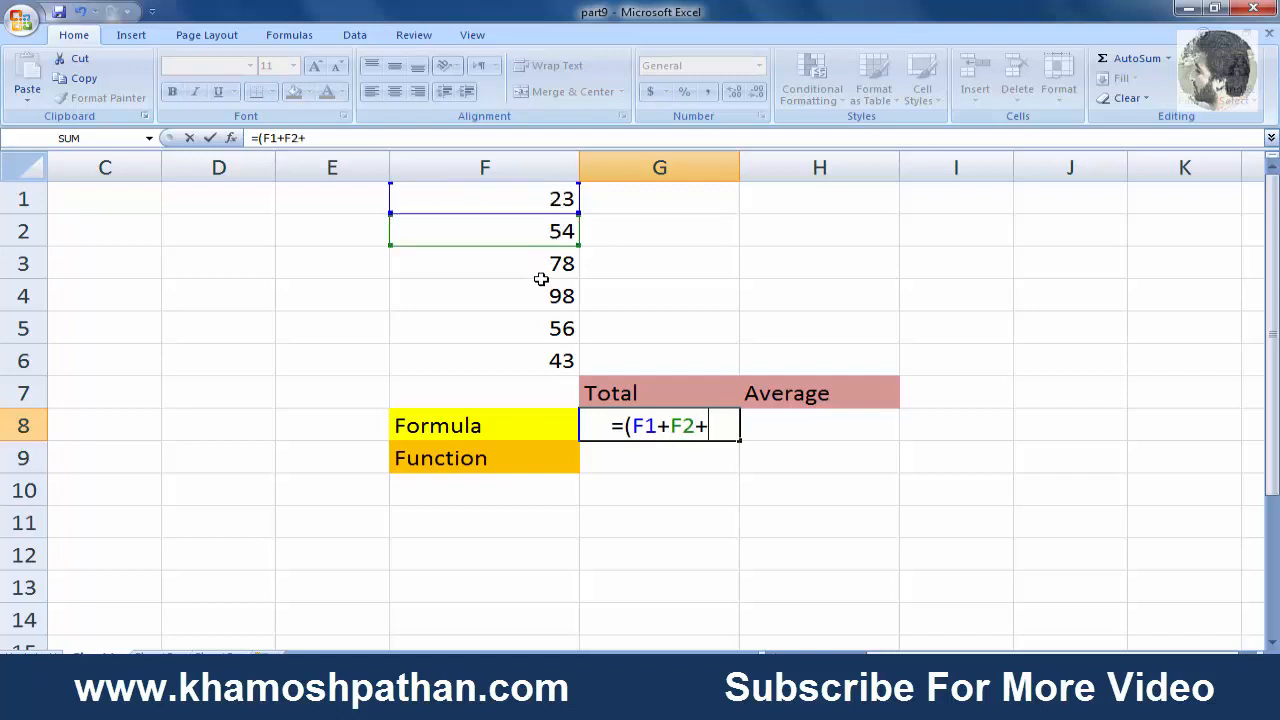
click(542, 267)
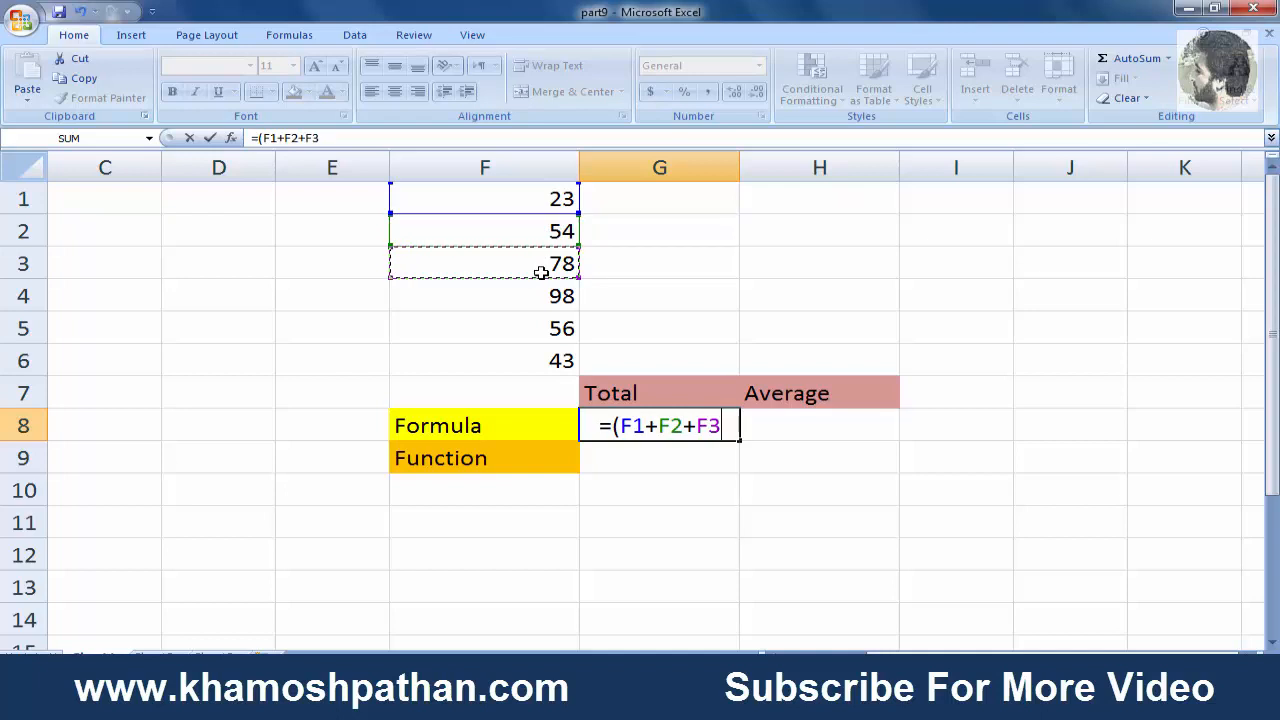
text(+)
click(541, 309)
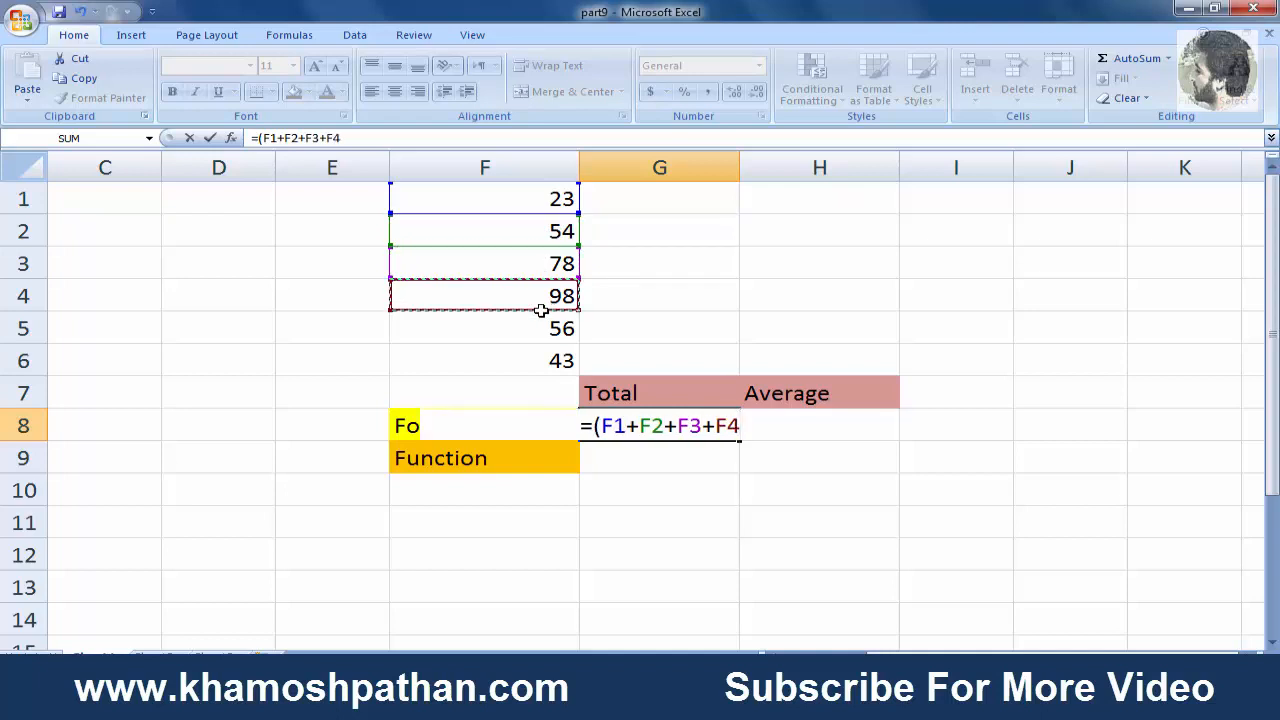
text(+)
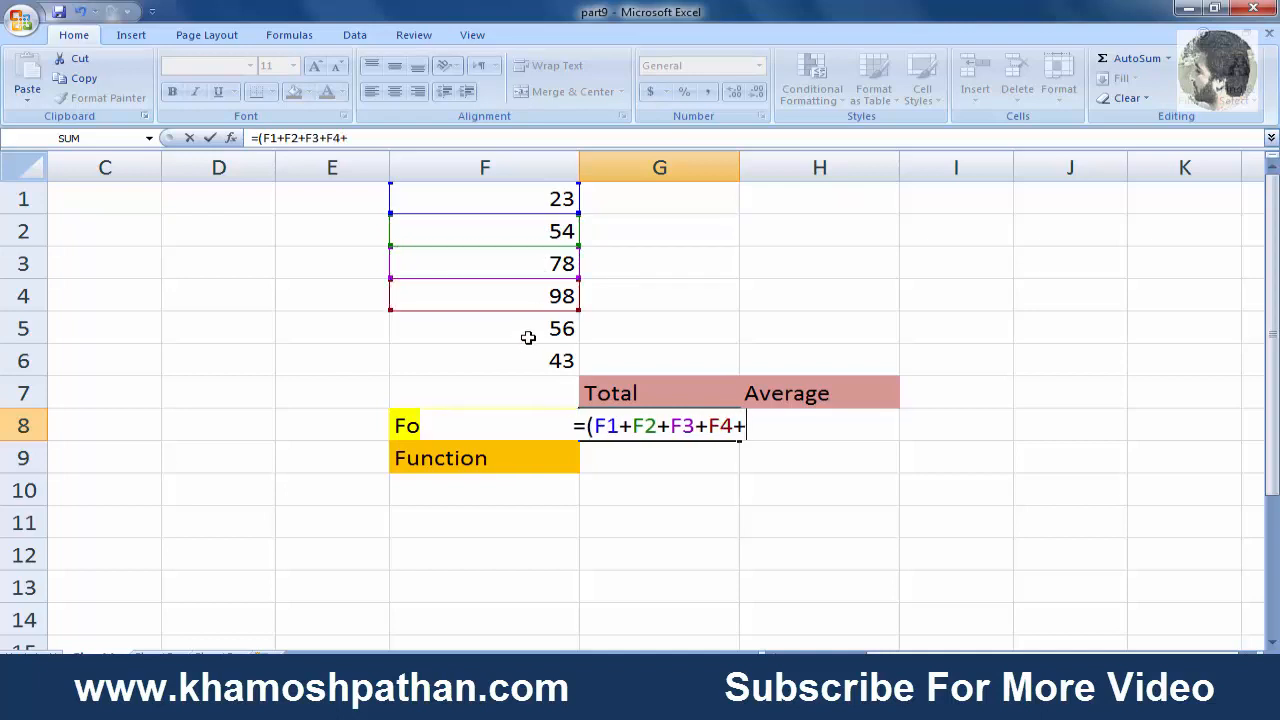
click(528, 337)
text(+)
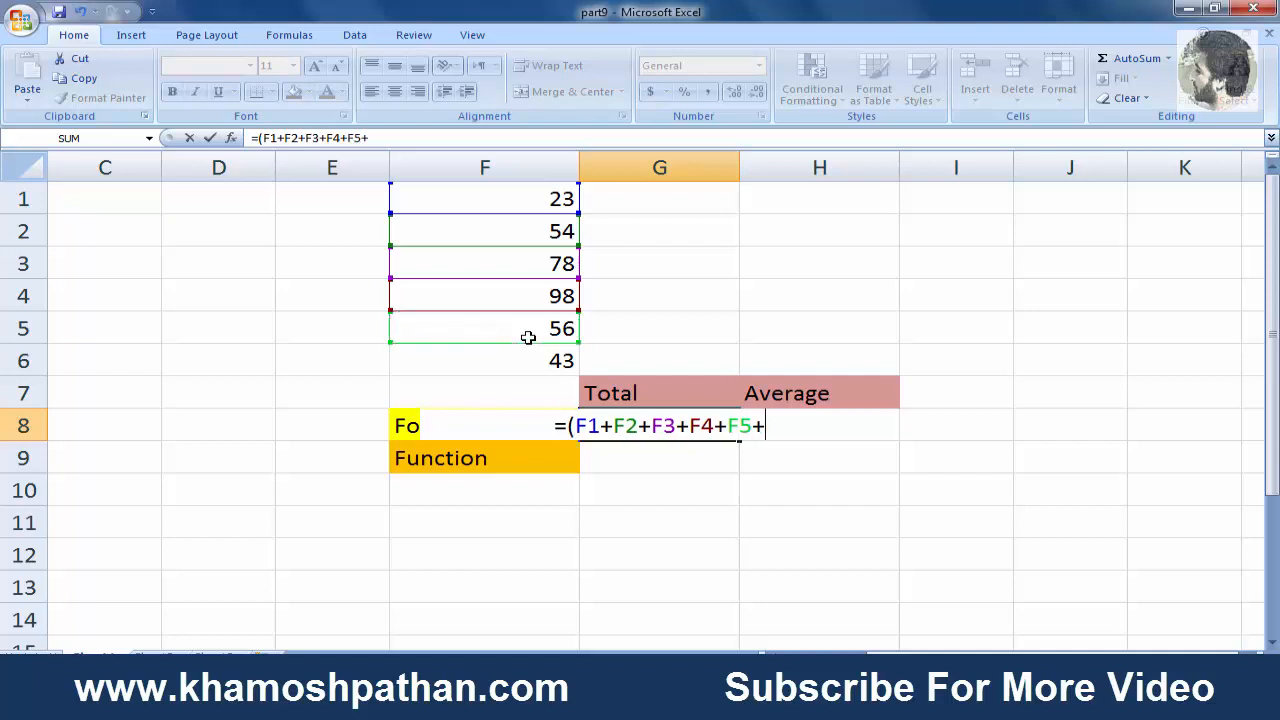
click(522, 370)
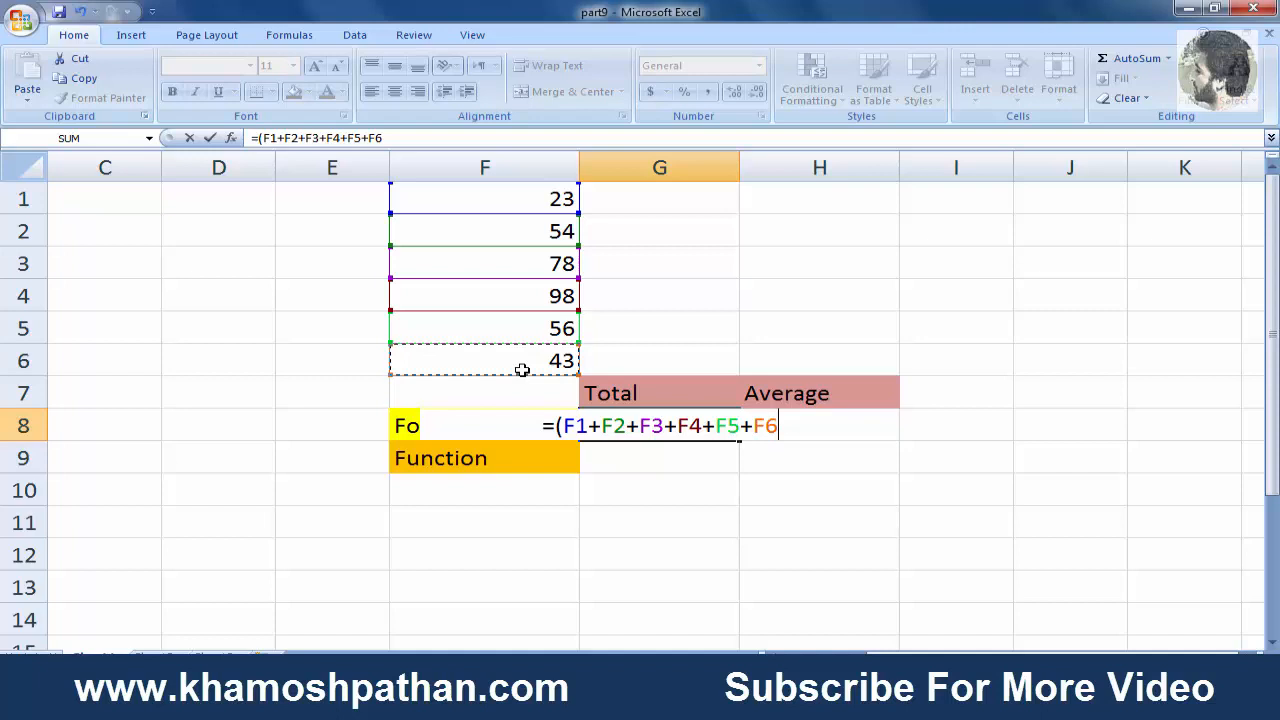
text())
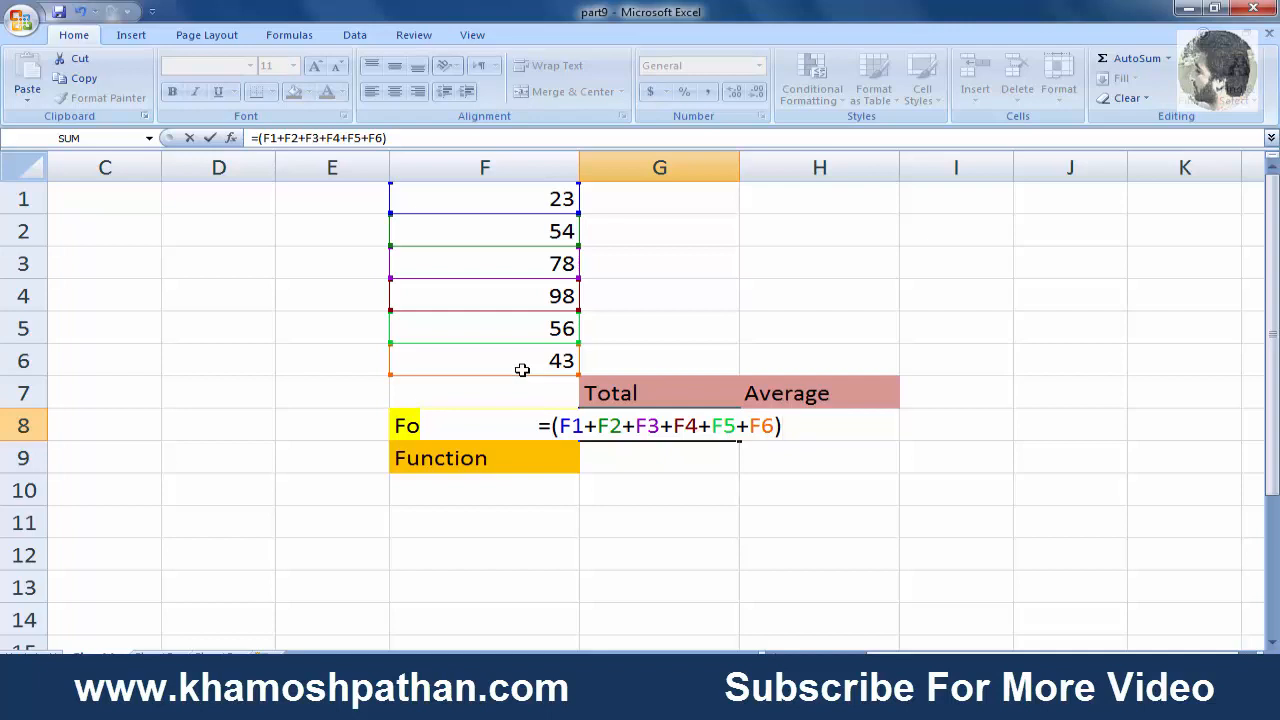
key(Return)
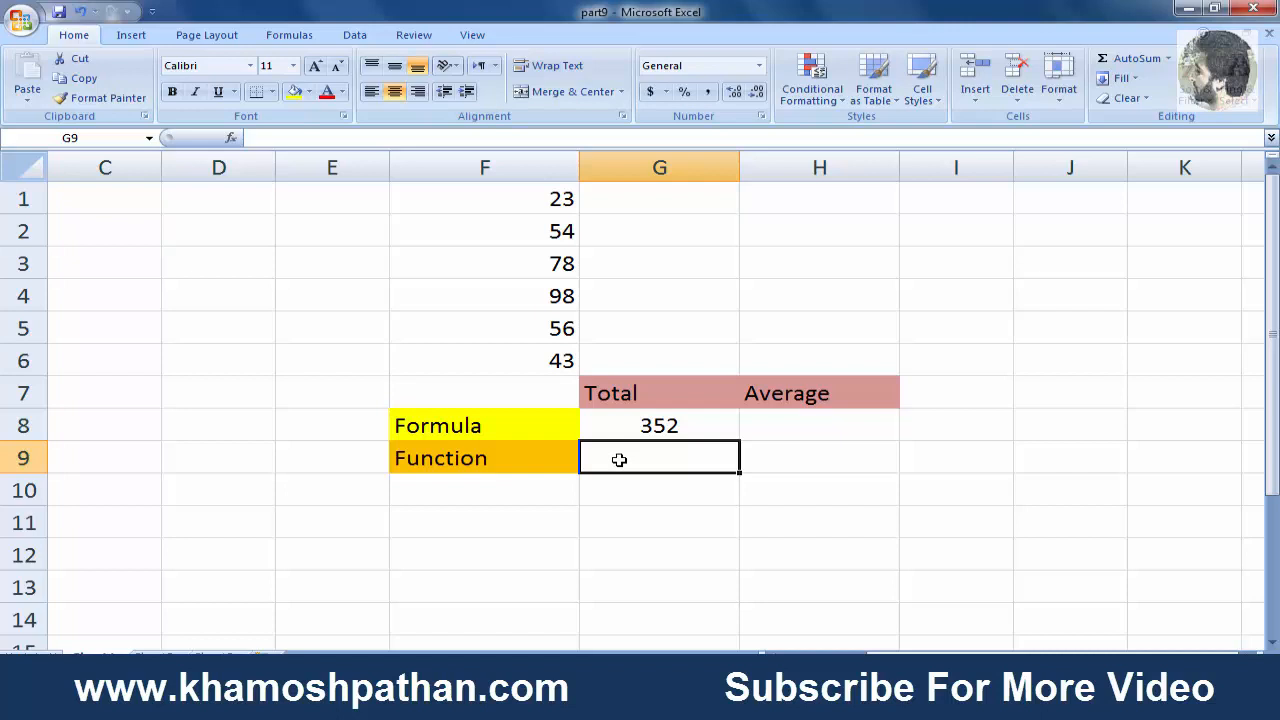
Step: Total the same six numbers in cell G9 with the function =SUM(F1:F6)
text(=)
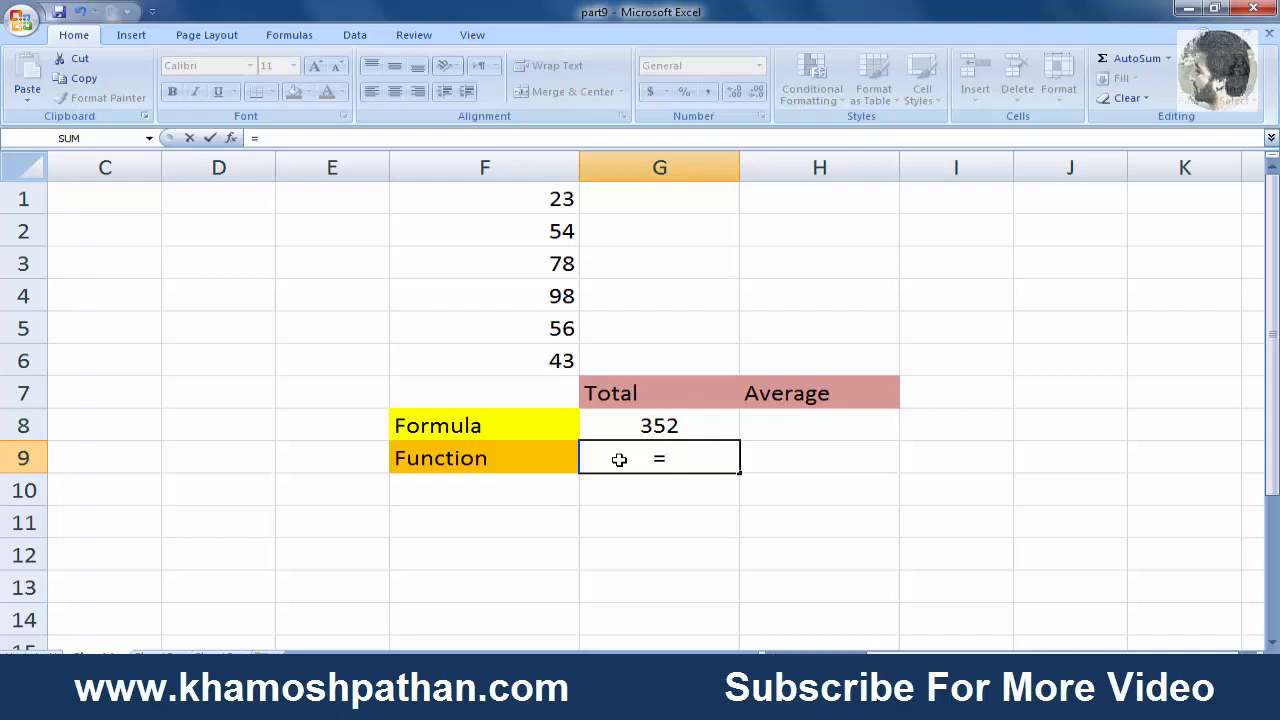
text(dum)
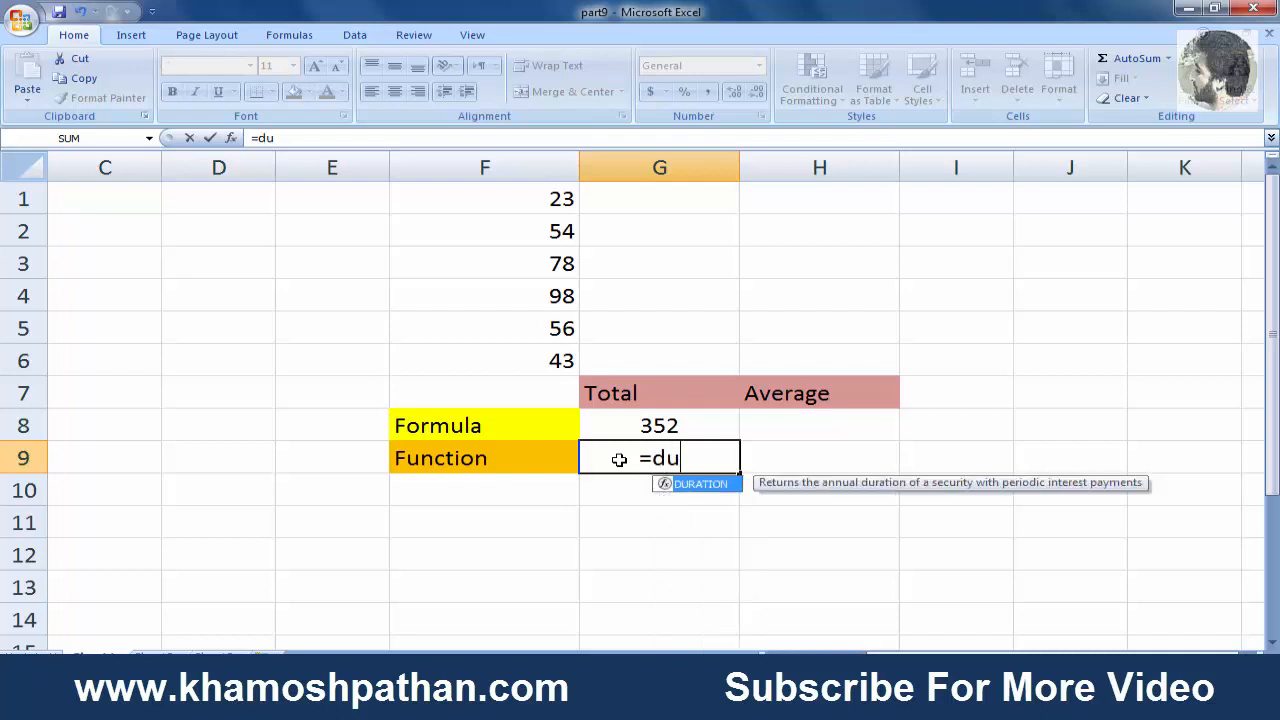
key(BackSpace)
key(BackSpace)
key(BackSpace)
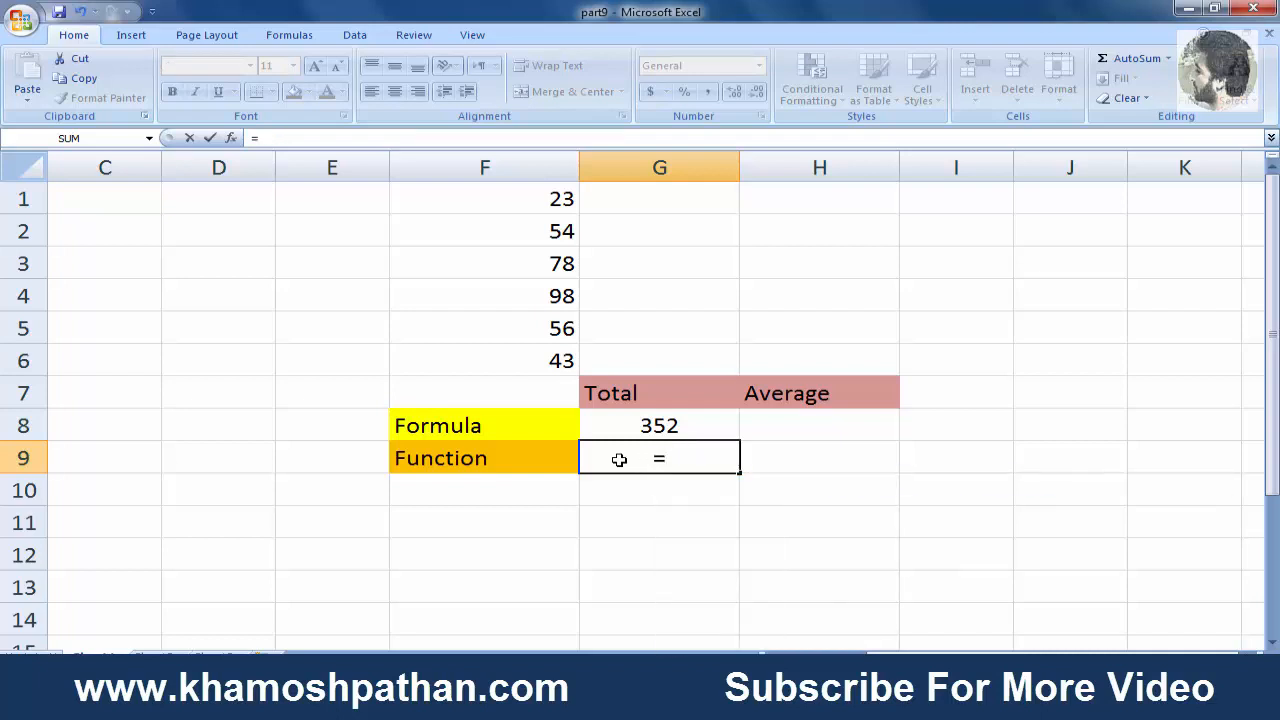
text(sum)
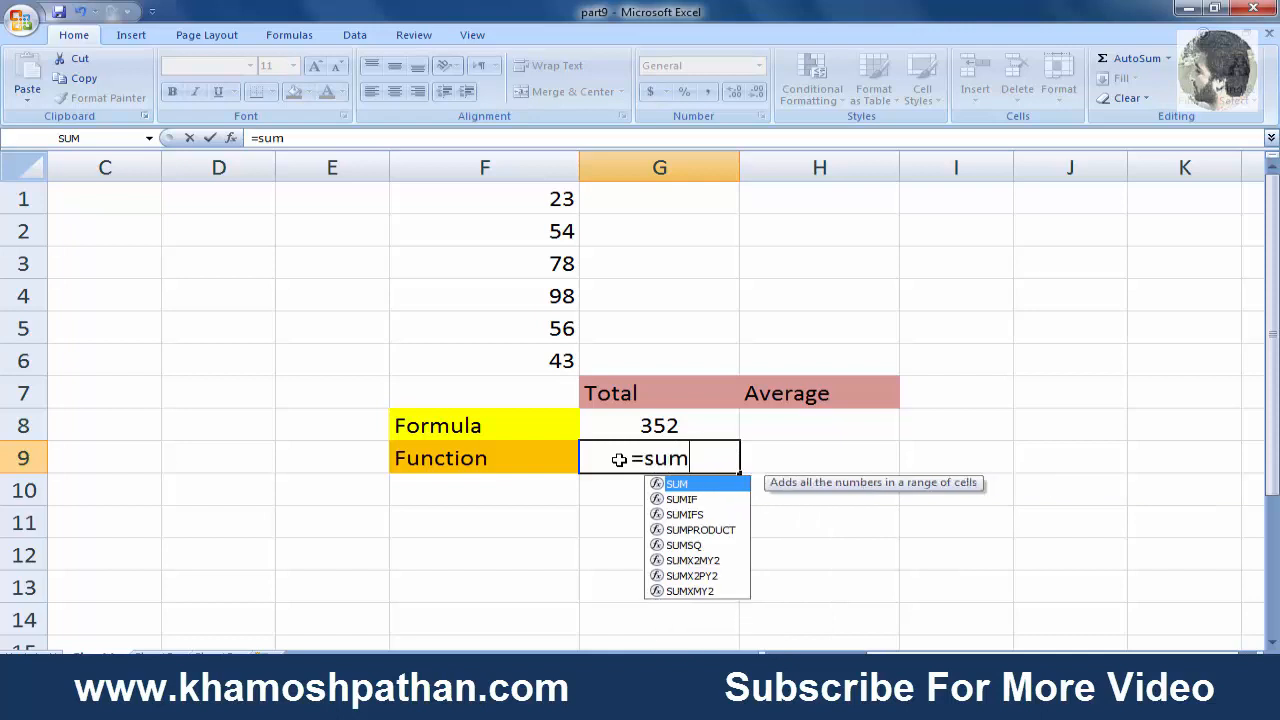
text(()
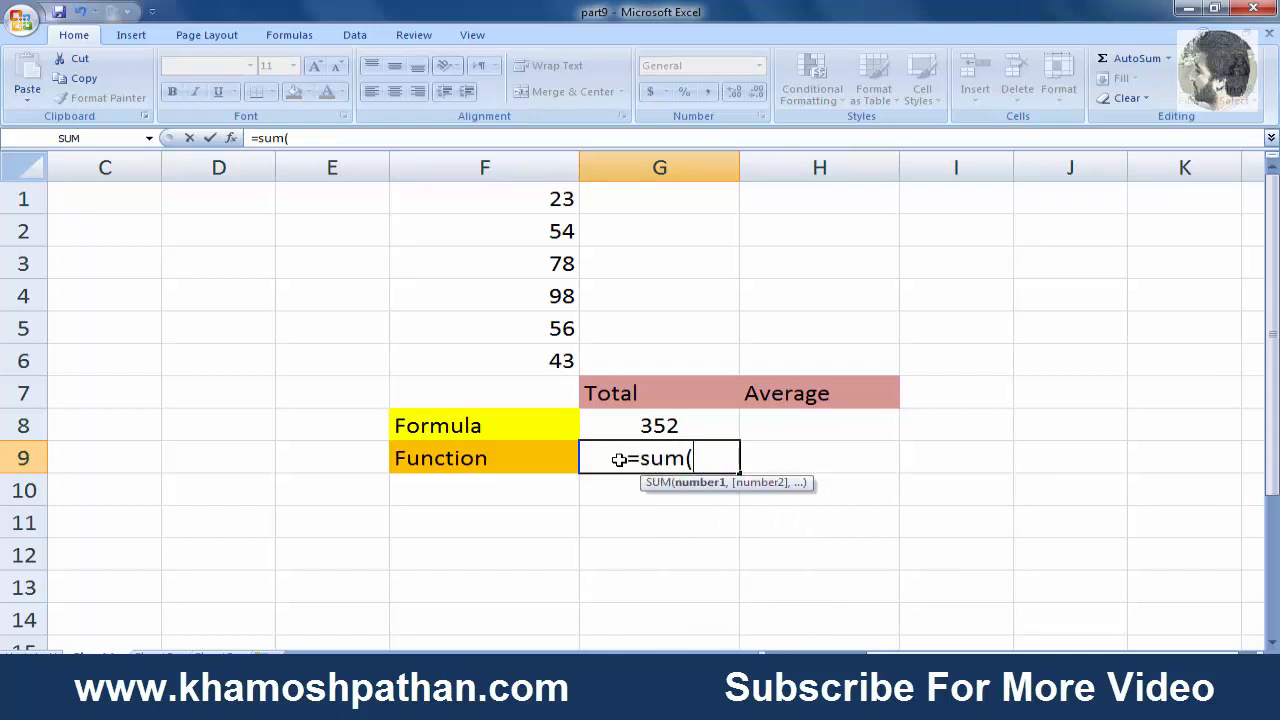
drag(465, 197, 472, 353)
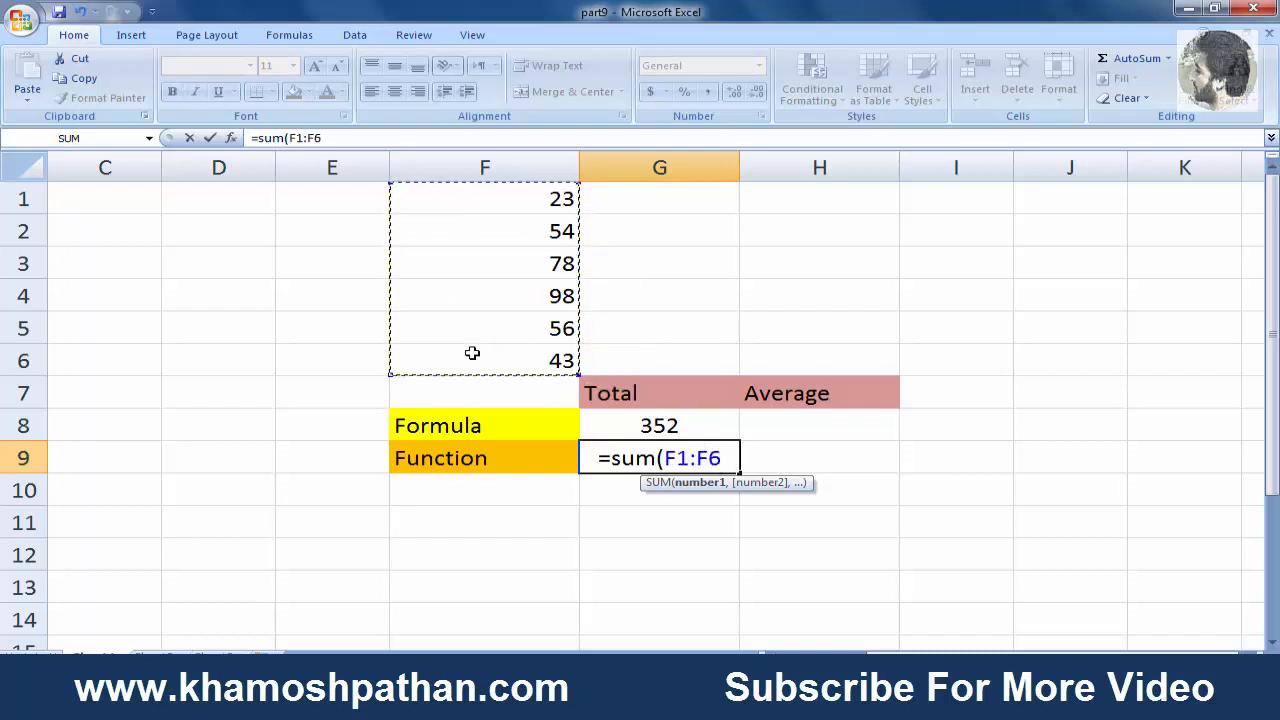
text())
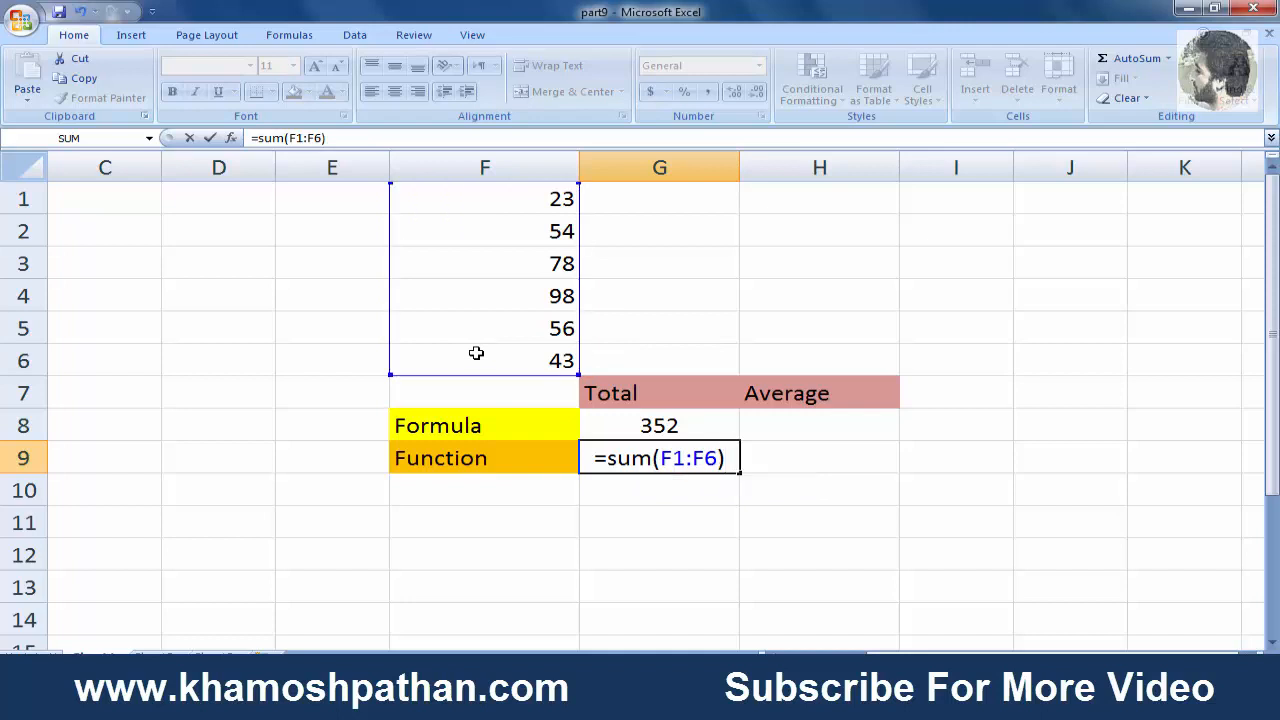
key(Return)
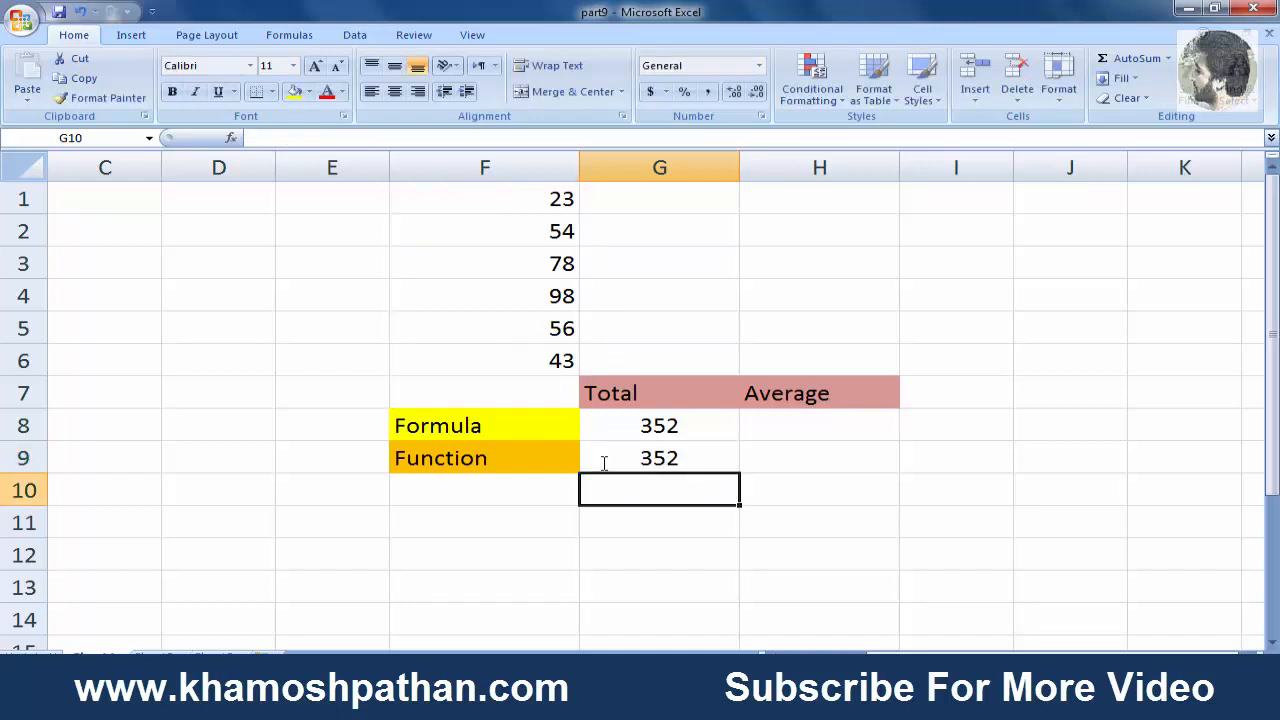
Step: Compare the formulas behind the two totals in cells G8 and G9
click(672, 457)
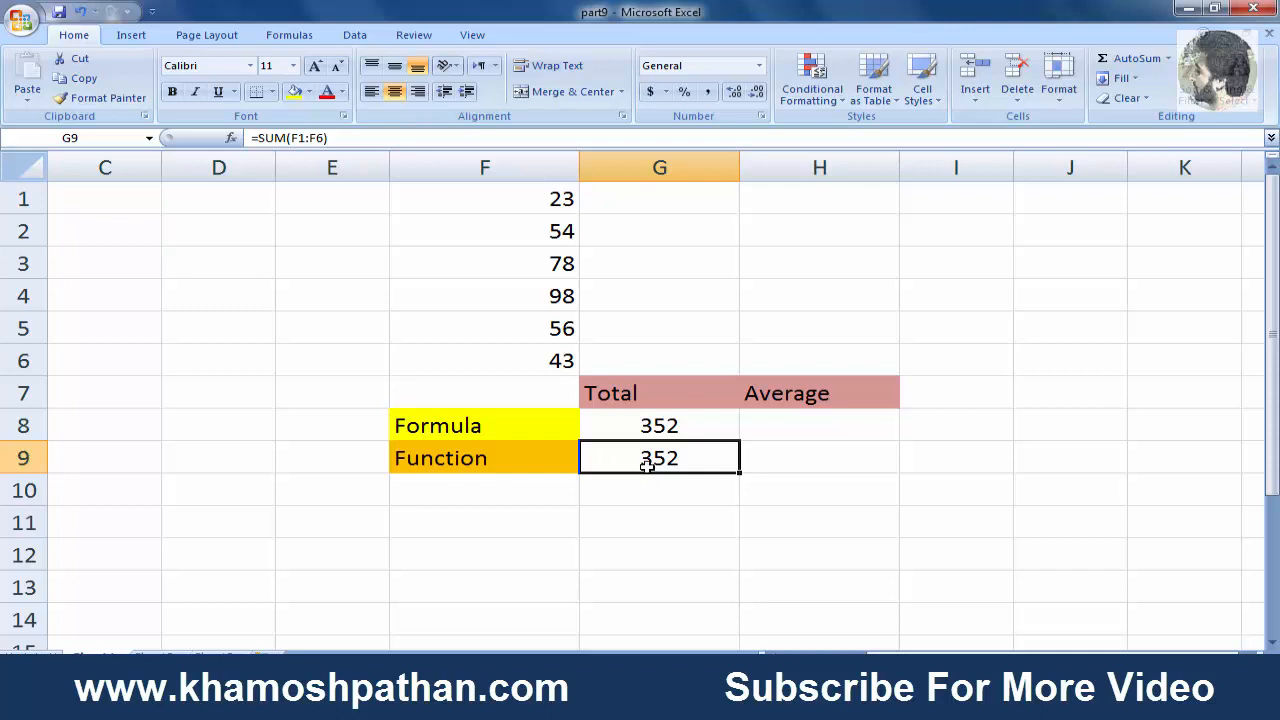
click(645, 420)
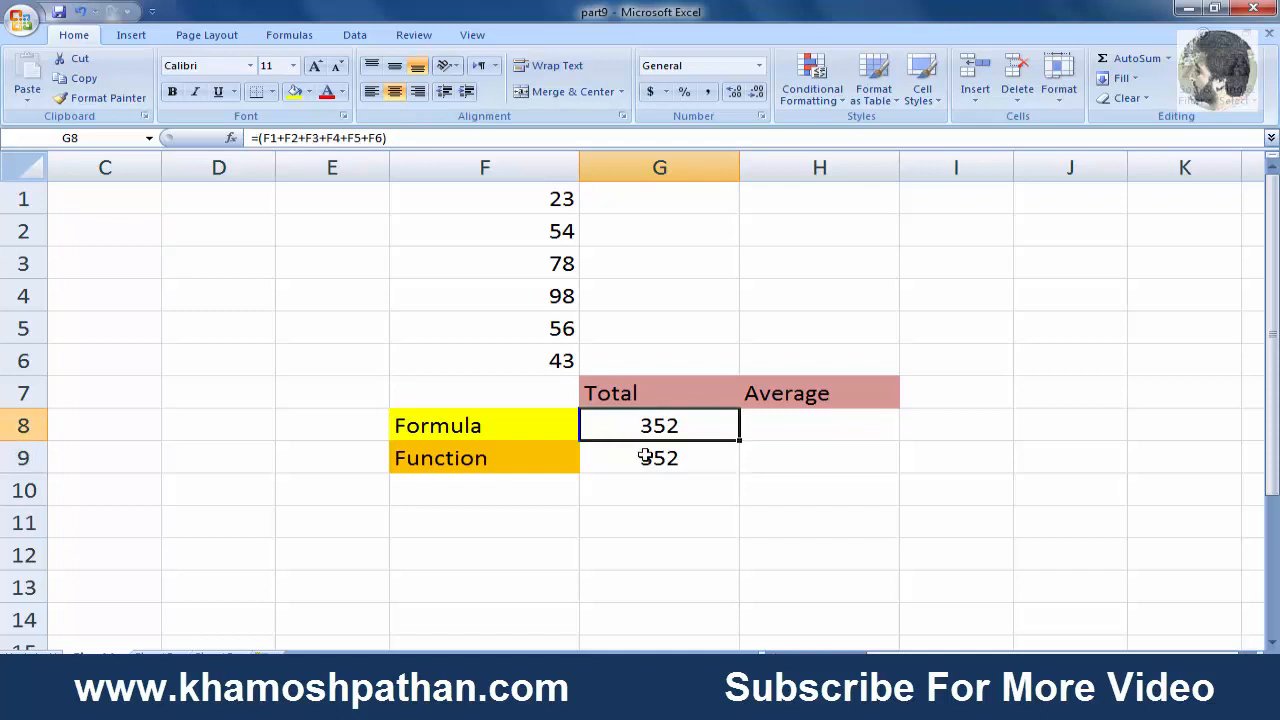
click(645, 463)
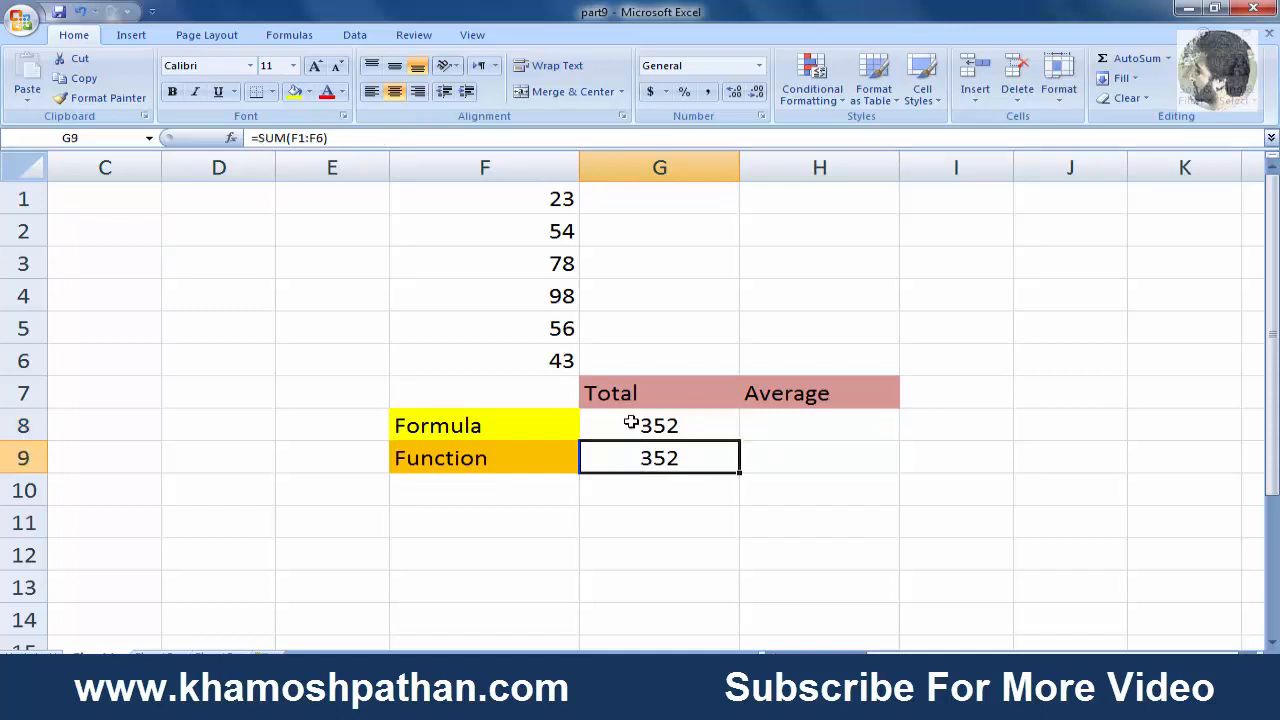
click(632, 422)
click(641, 461)
Step: Enter the formula =(F1+F2+F3+F4+F5+F6)/6 in cell H8 to average the six numbers manually
click(815, 423)
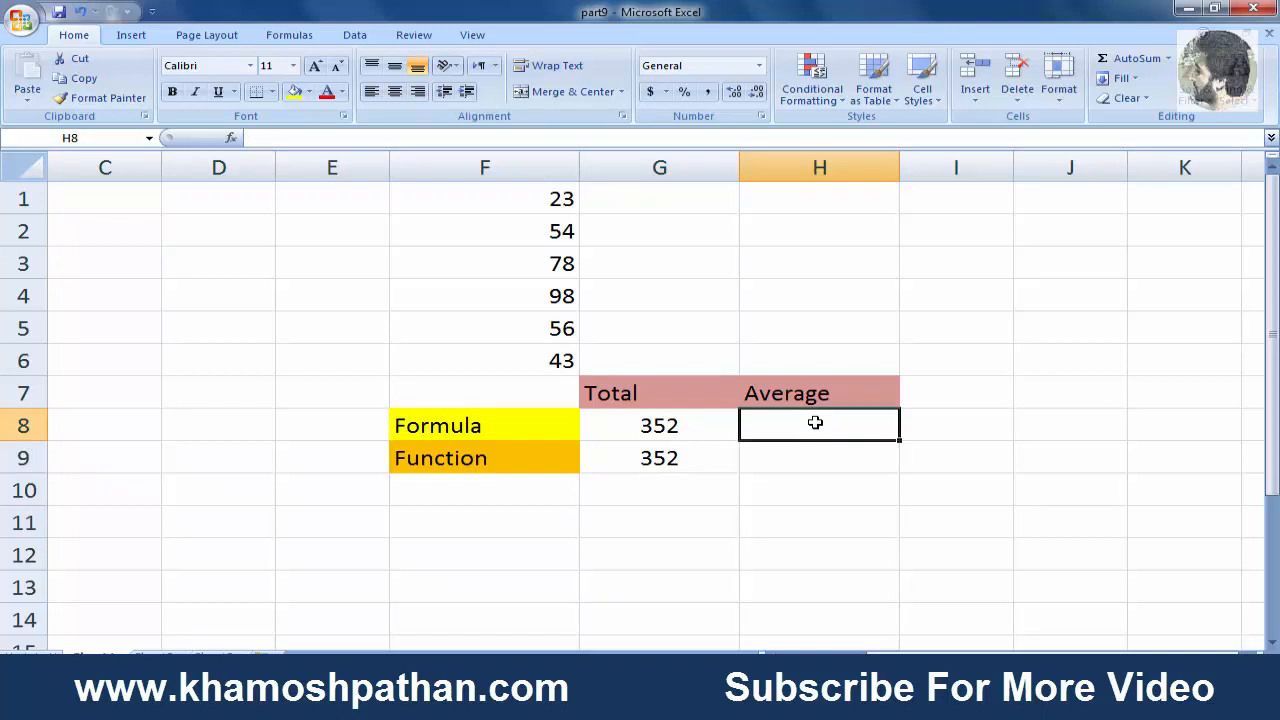
text(=)
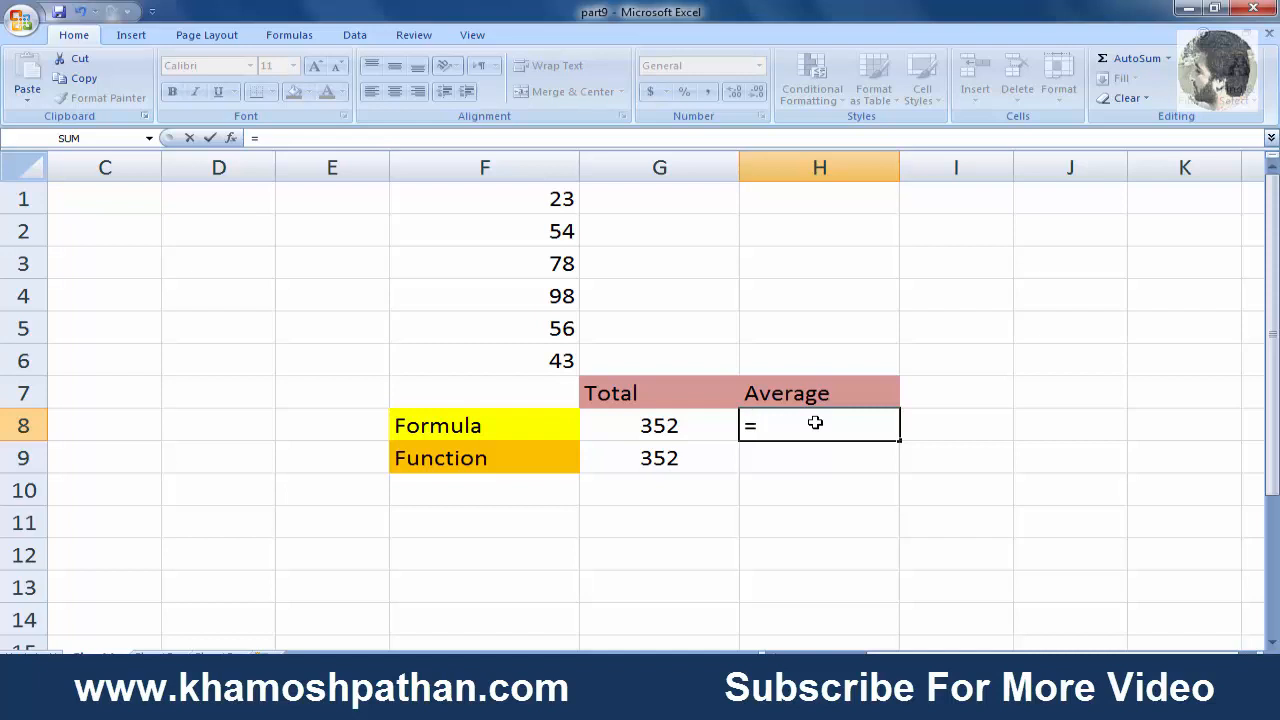
text(()
click(557, 199)
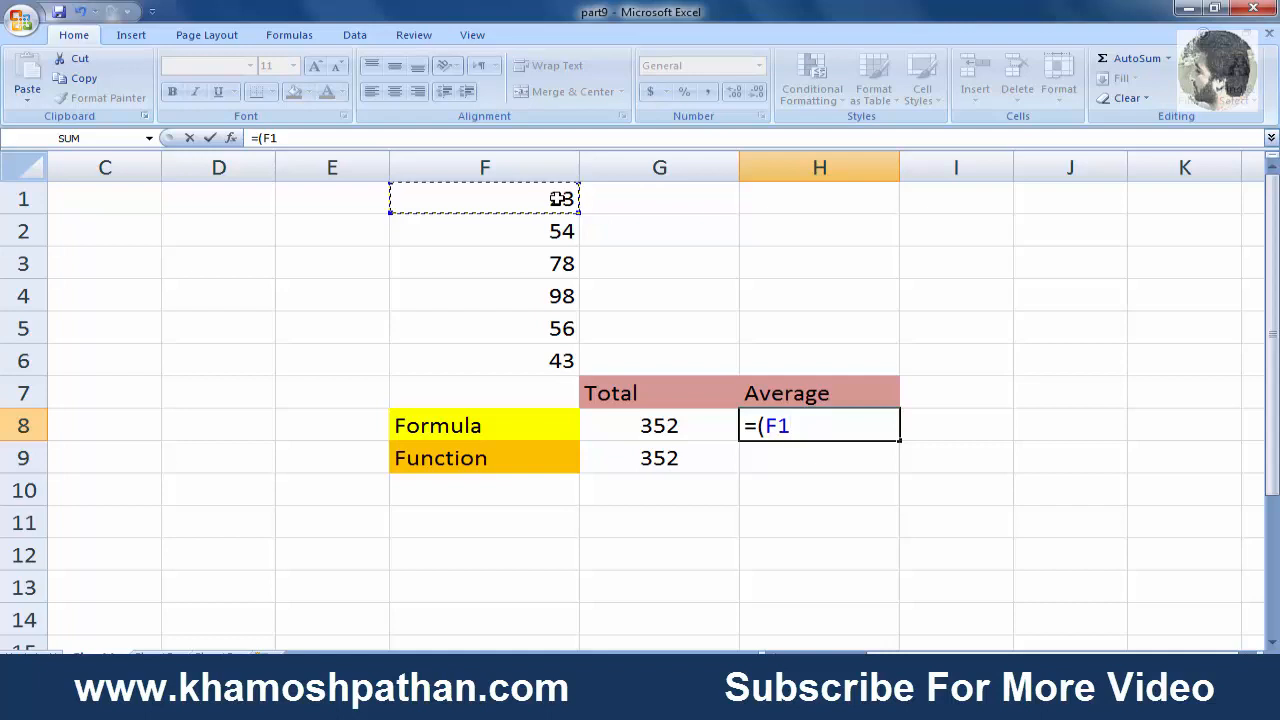
text(+)
click(554, 231)
text(+)
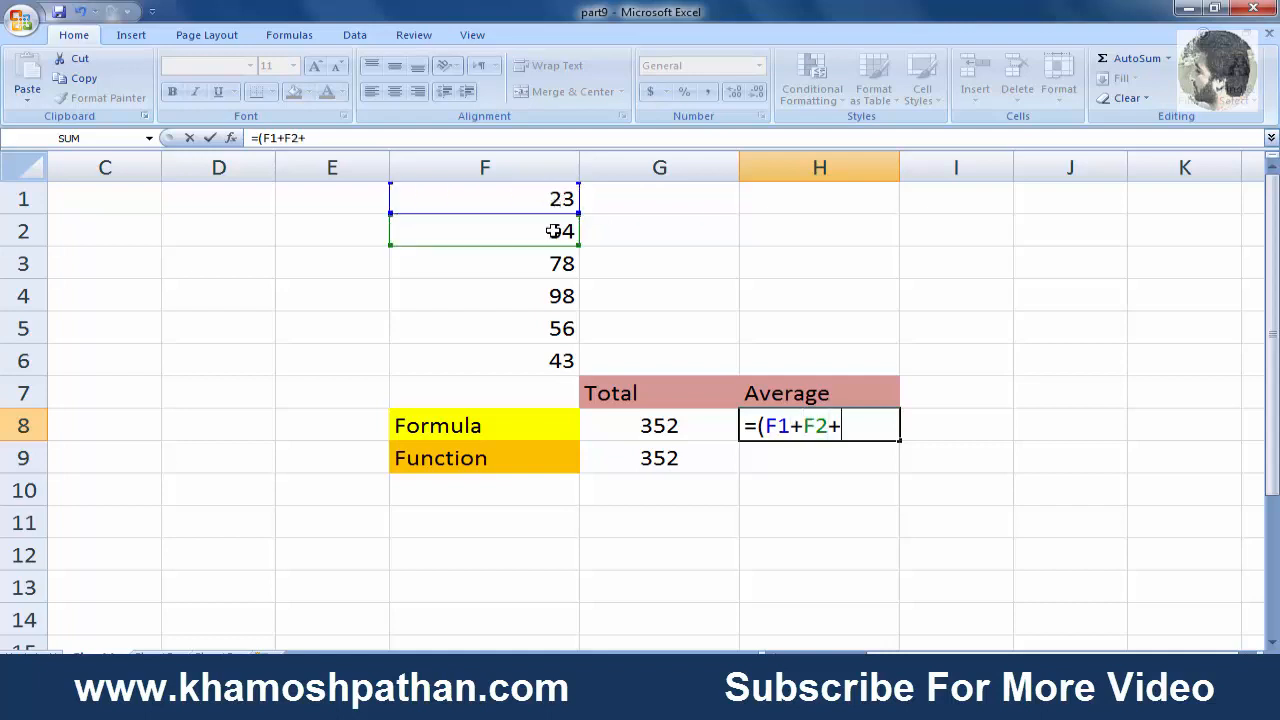
click(548, 261)
text(+)
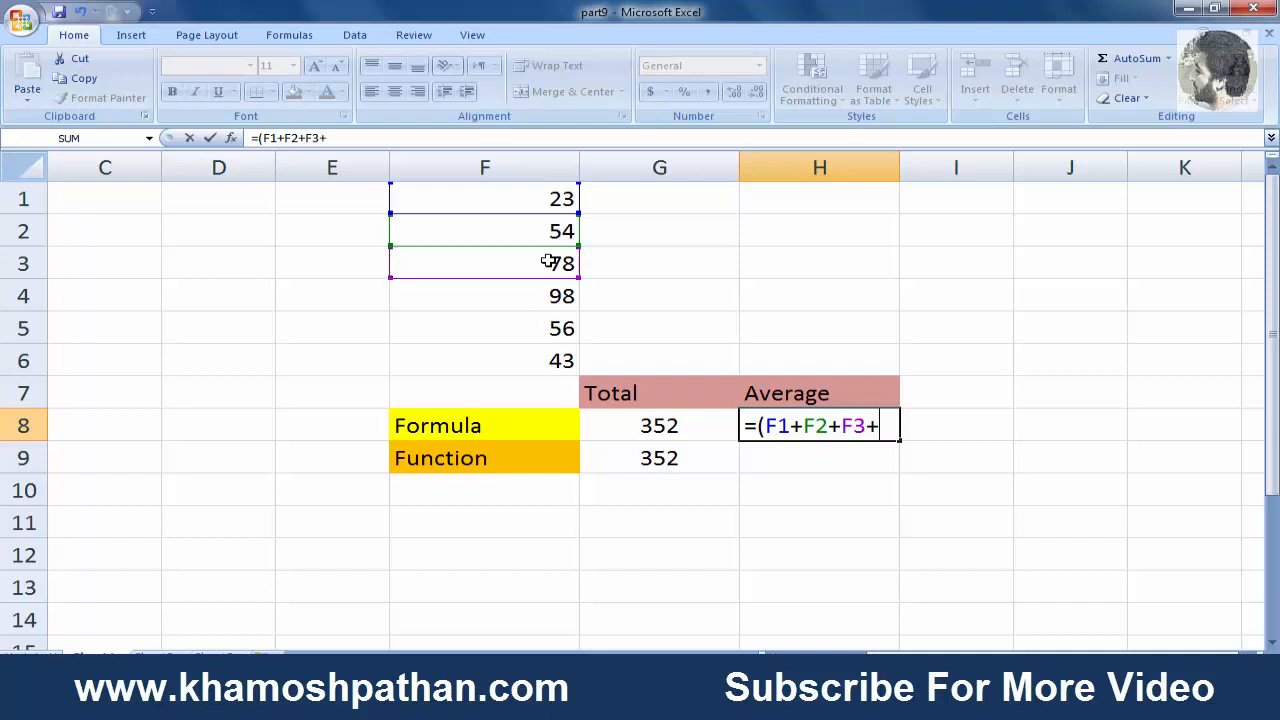
click(542, 302)
text(+)
click(519, 331)
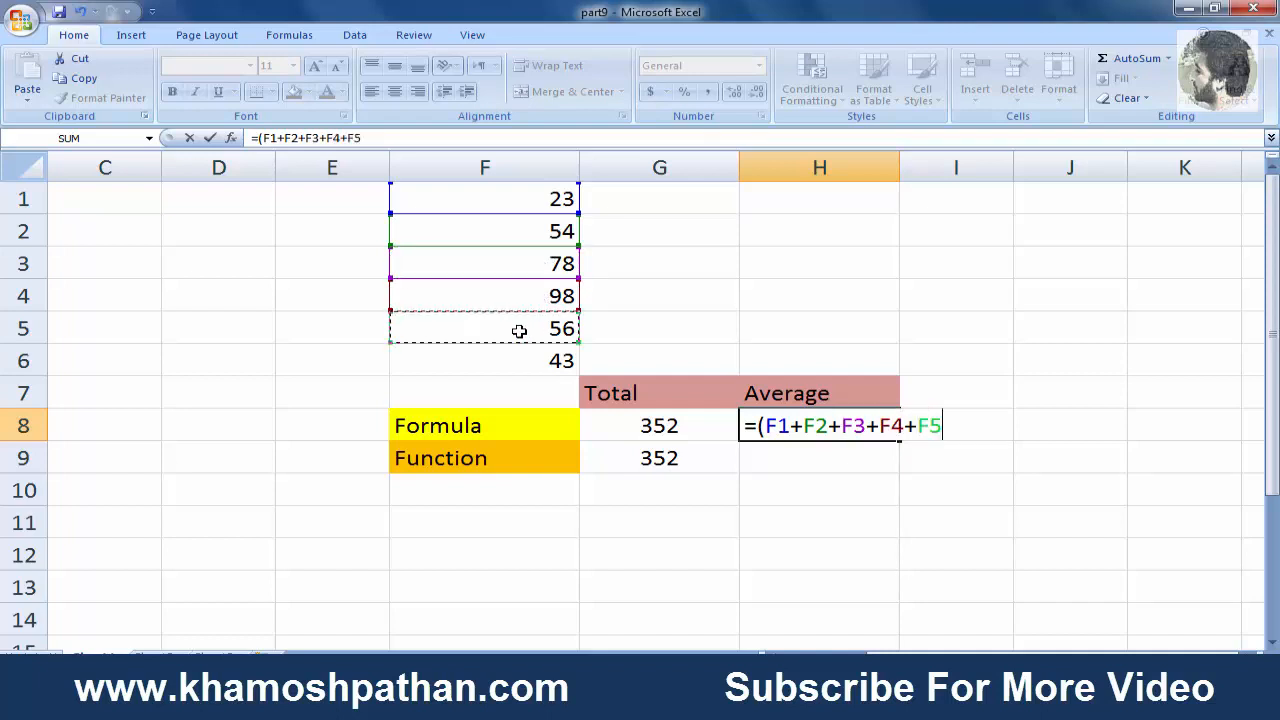
text(+)
click(528, 357)
text())
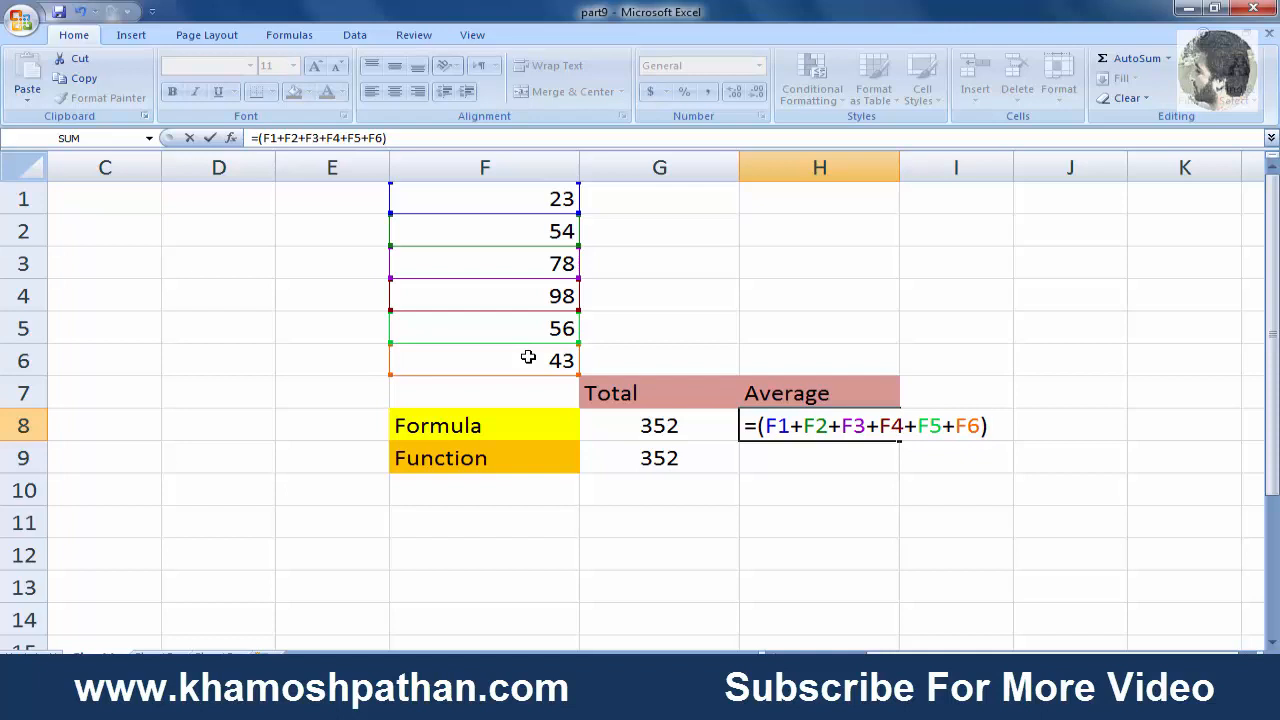
text(/)
text(6)
key(Return)
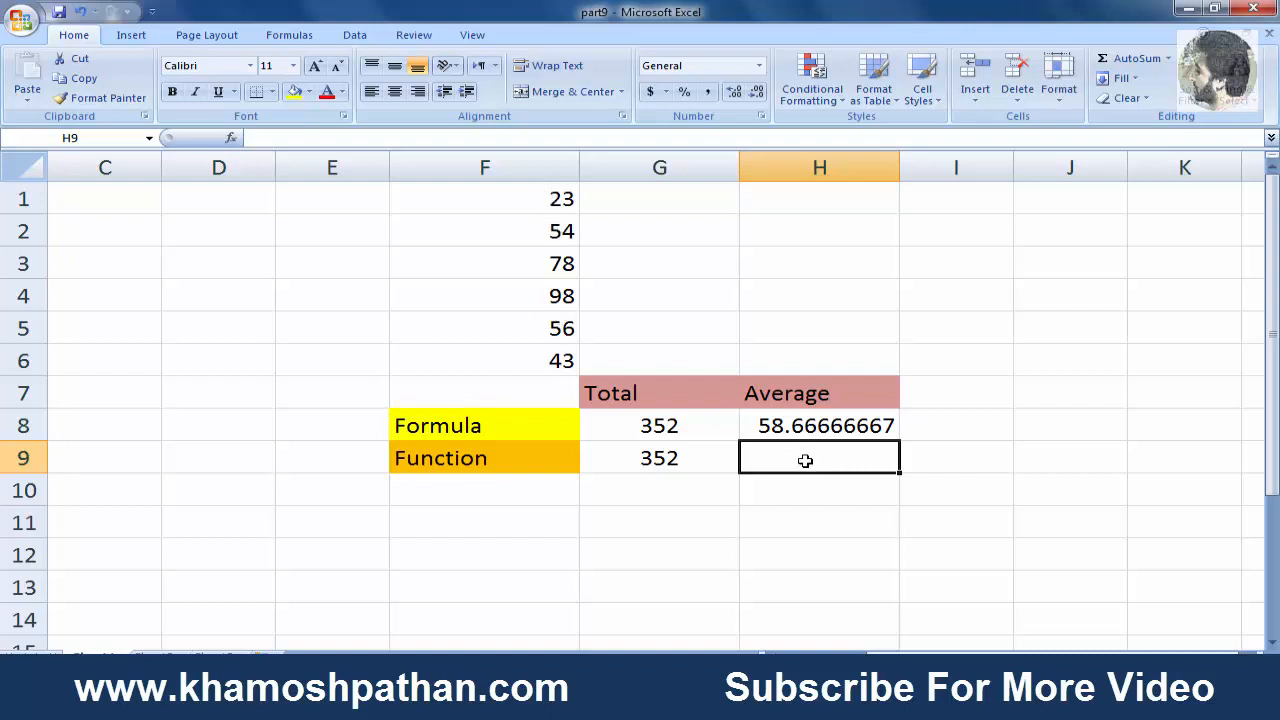
Step: Average the same six numbers in cell H9 with the function =AVERAGE(F1:F6)
text(=)
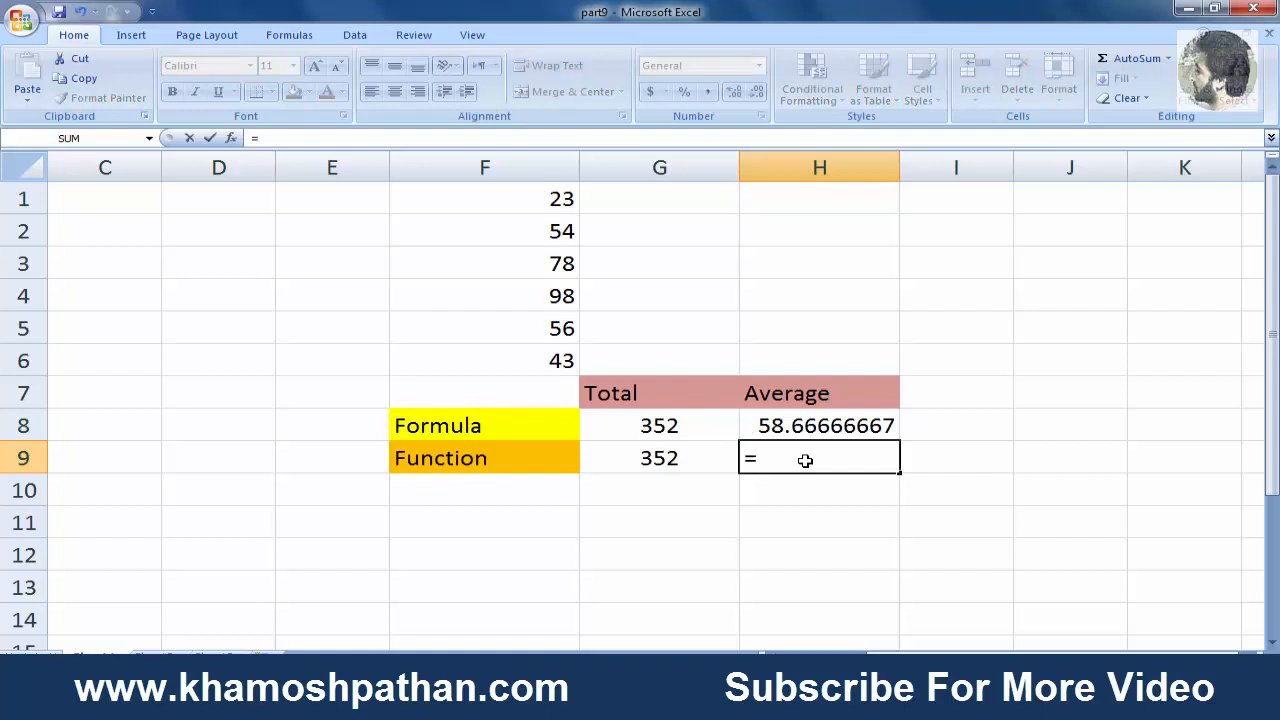
text(s)
key(BackSpace)
text(average)
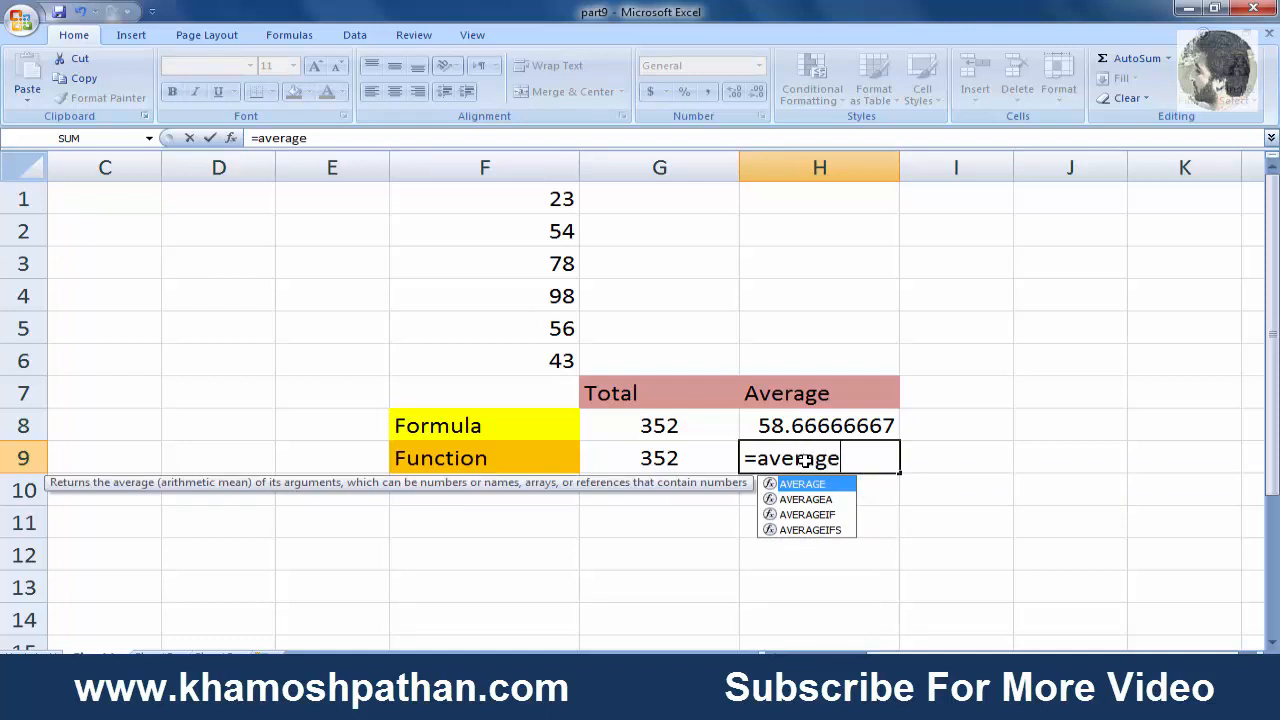
text(()
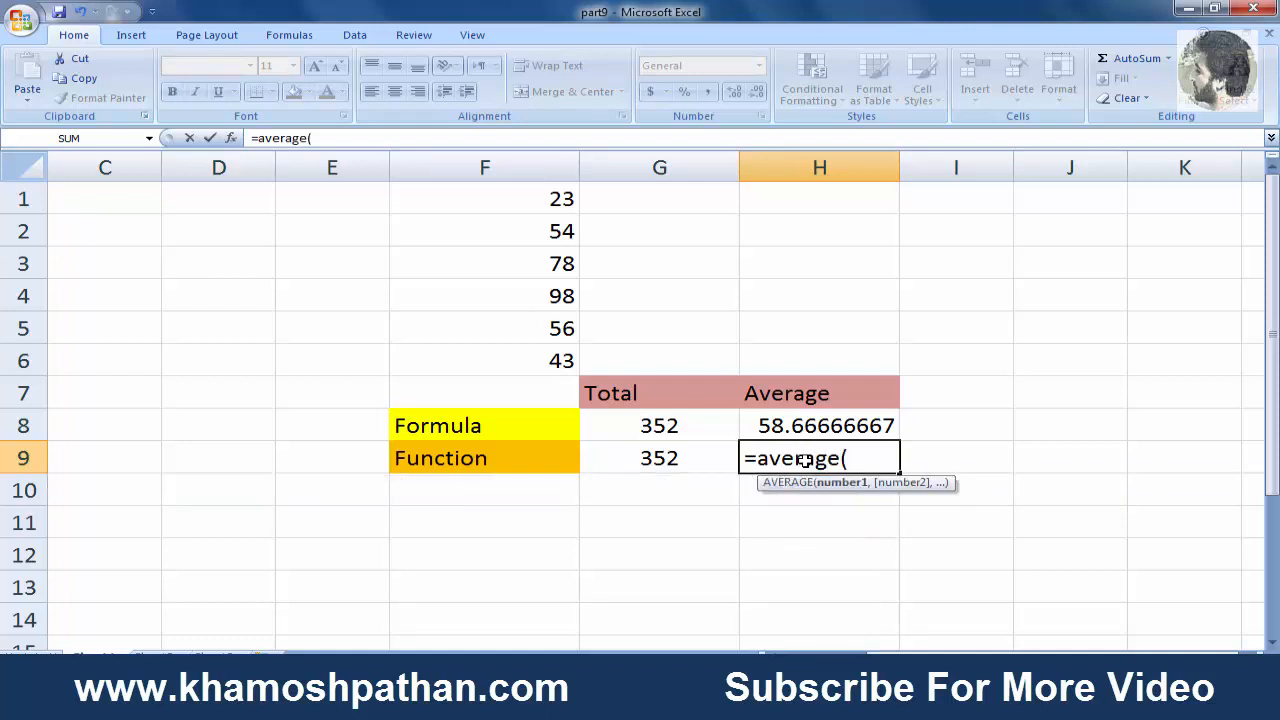
click(488, 195)
drag(488, 195, 509, 363)
drag(509, 361, 509, 361)
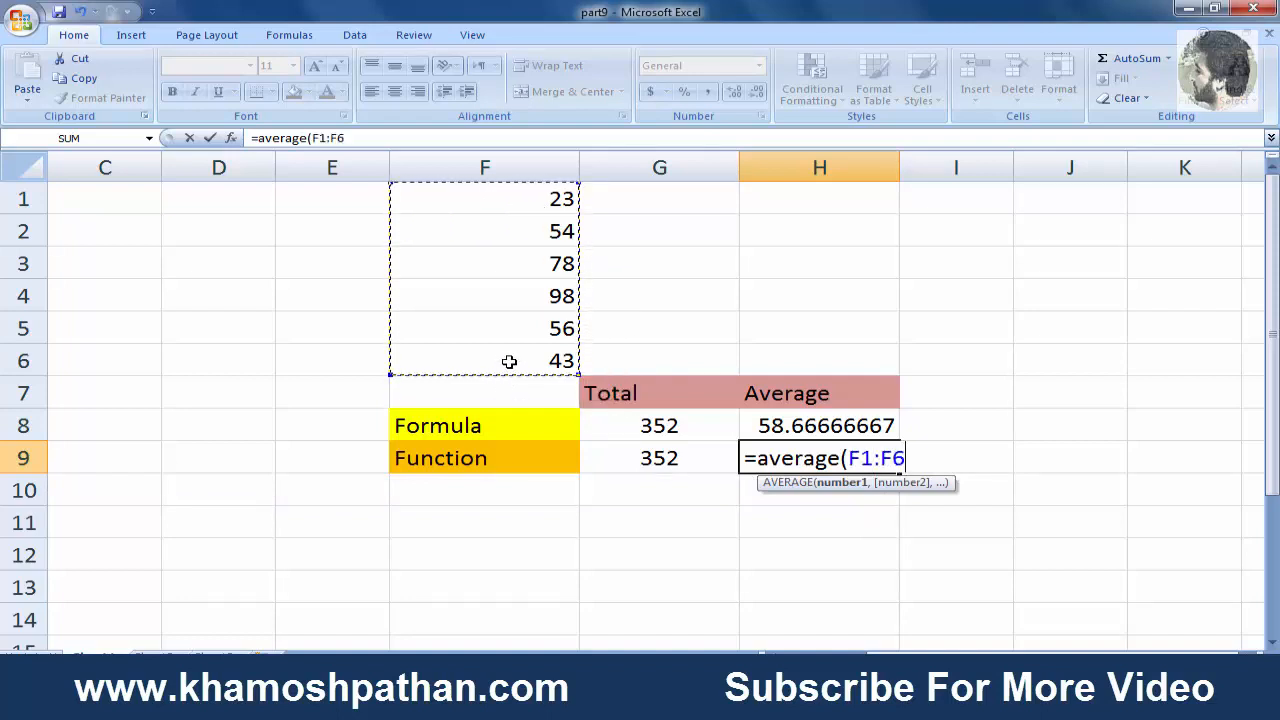
text())
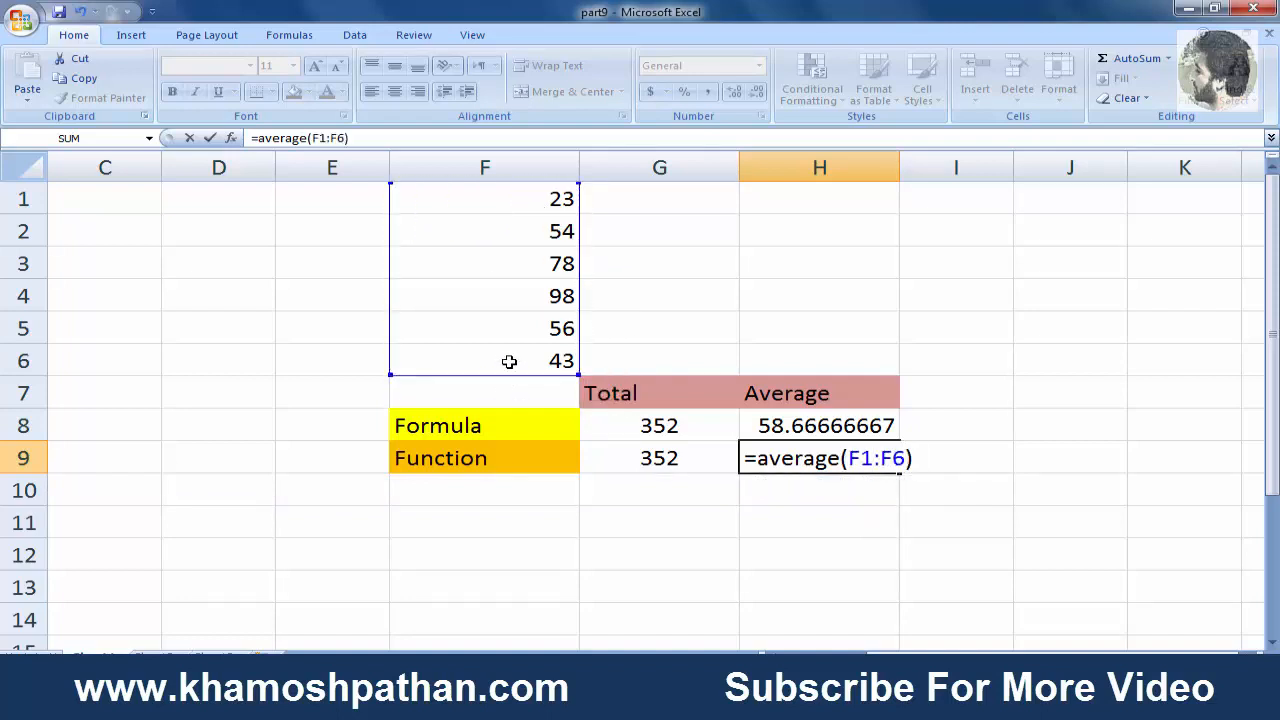
key(Return)
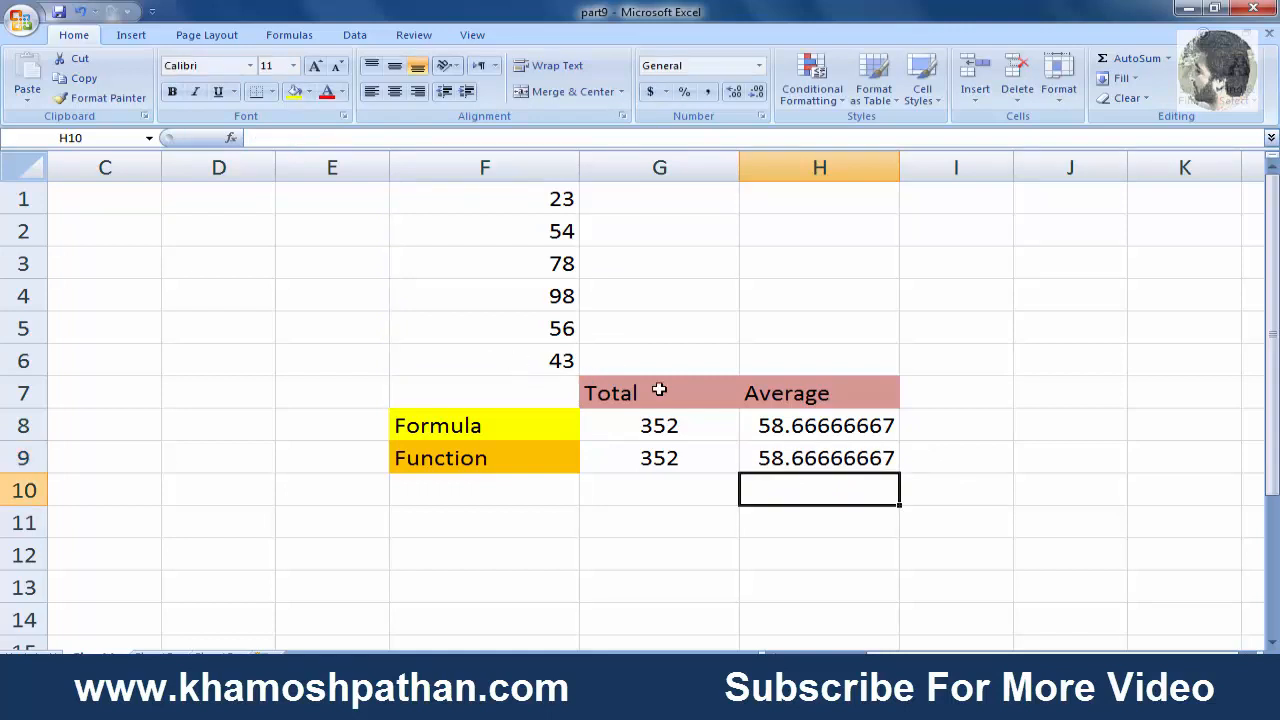